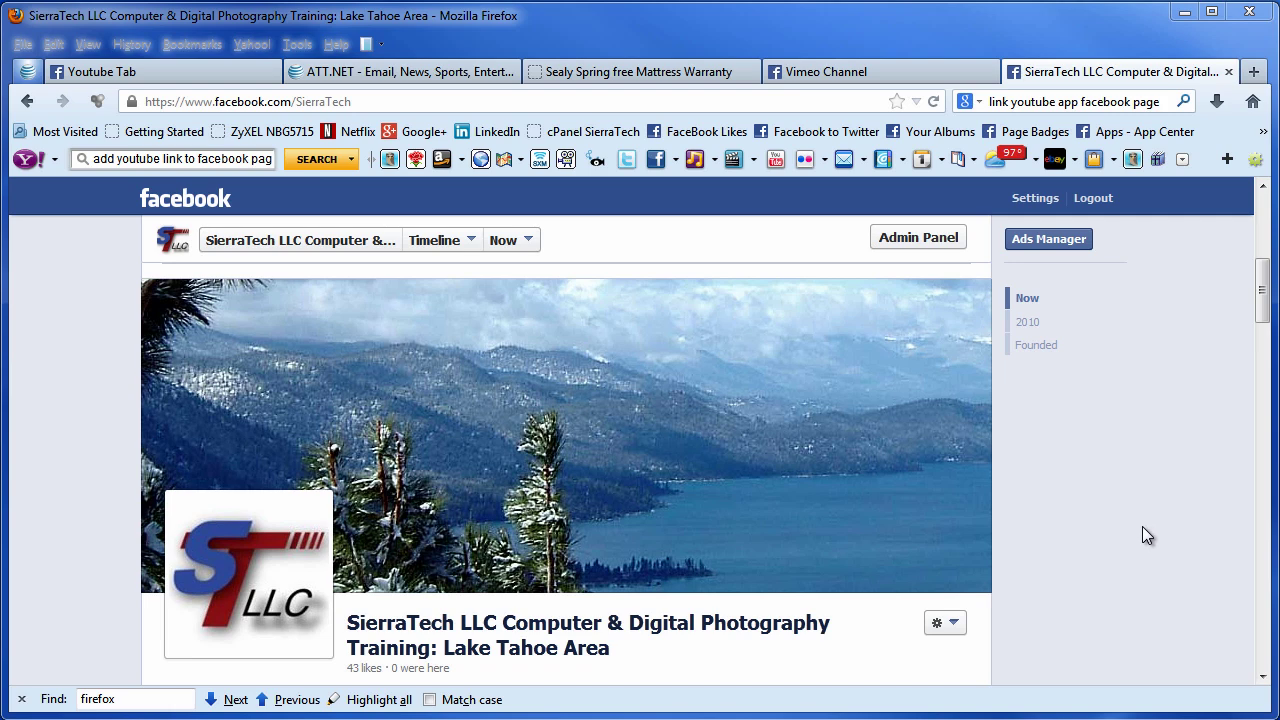
Switch to the Youtube Tab community page, check its youtubetabapp address, and go to the app's page.
drag(1262, 313, 1262, 346)
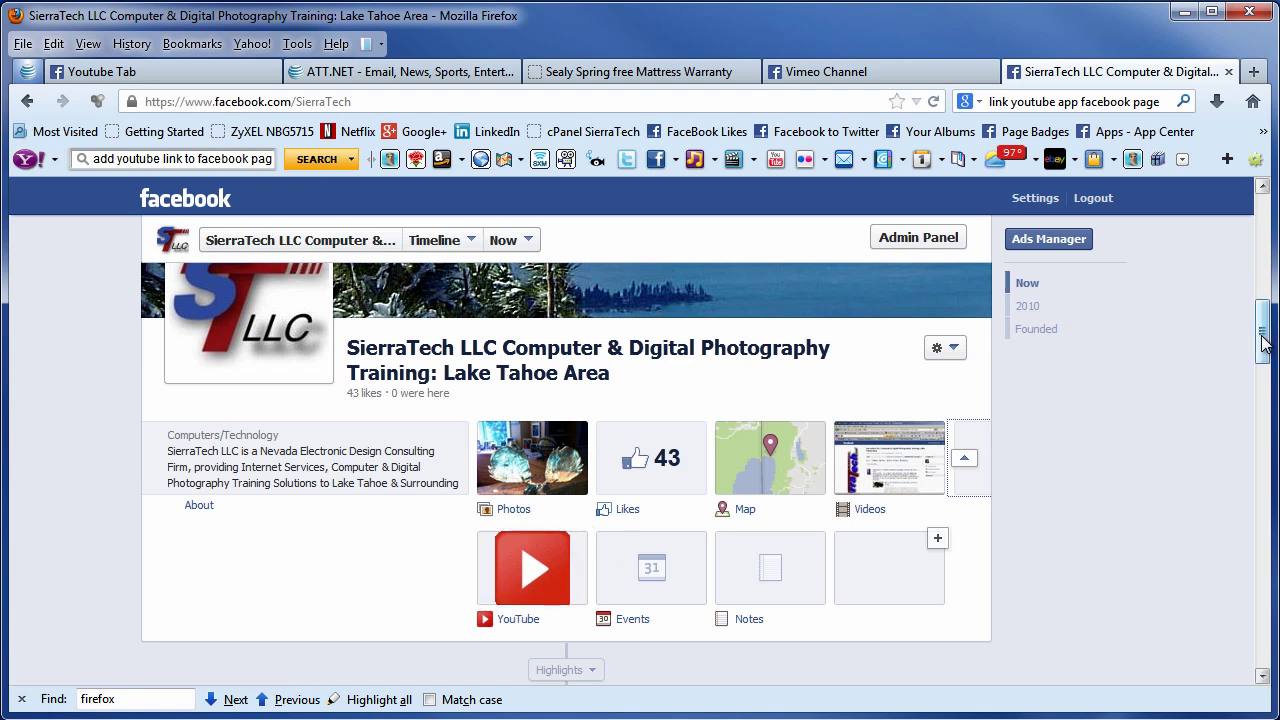
drag(1265, 343, 1268, 302)
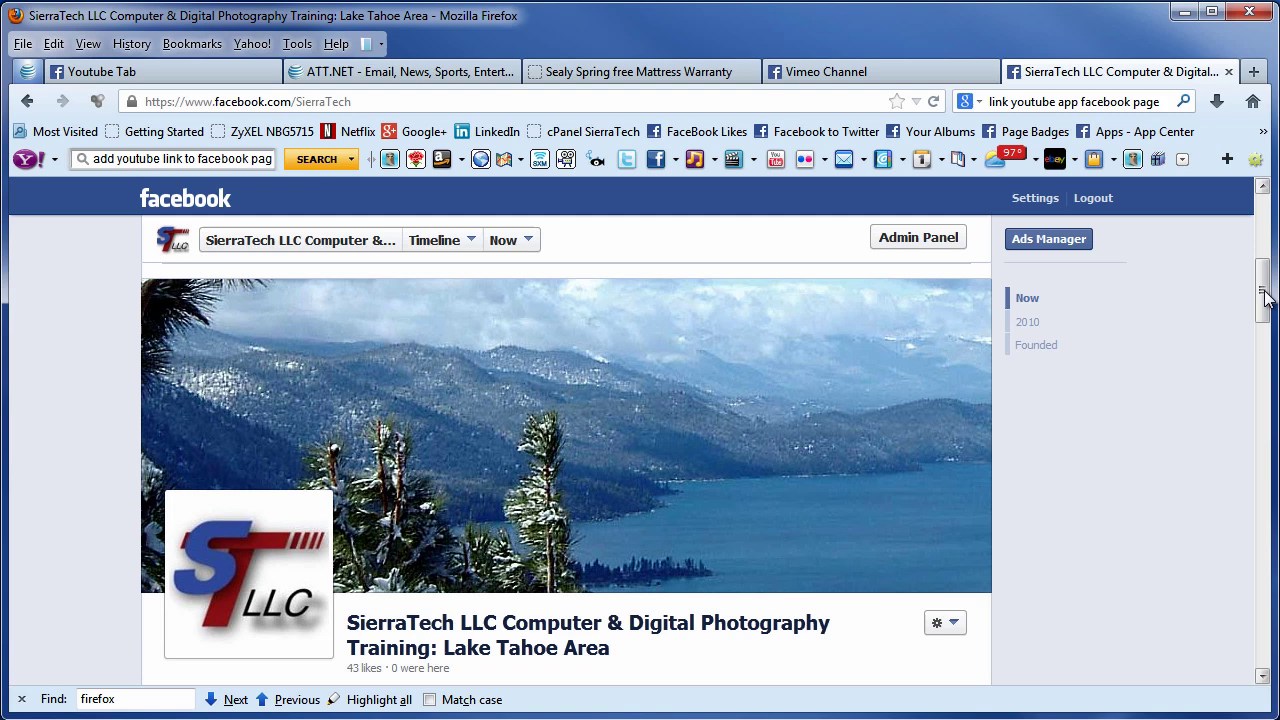
click(185, 72)
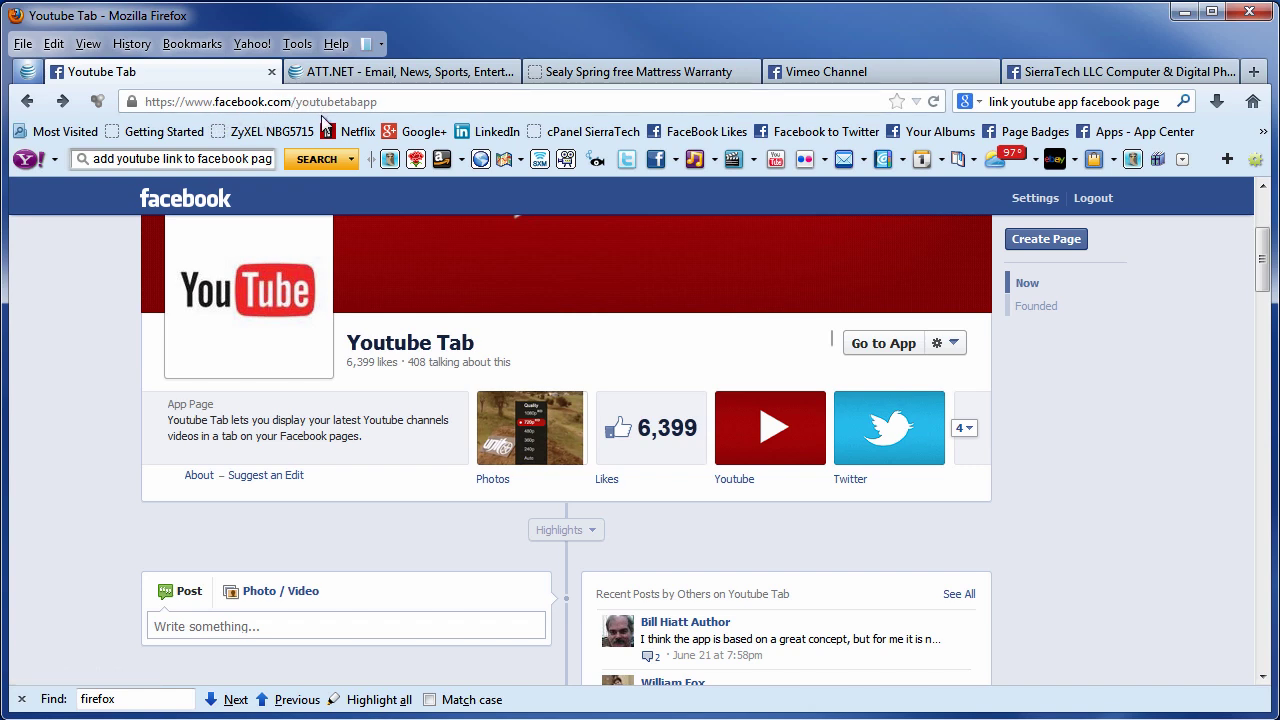
double_click(381, 103)
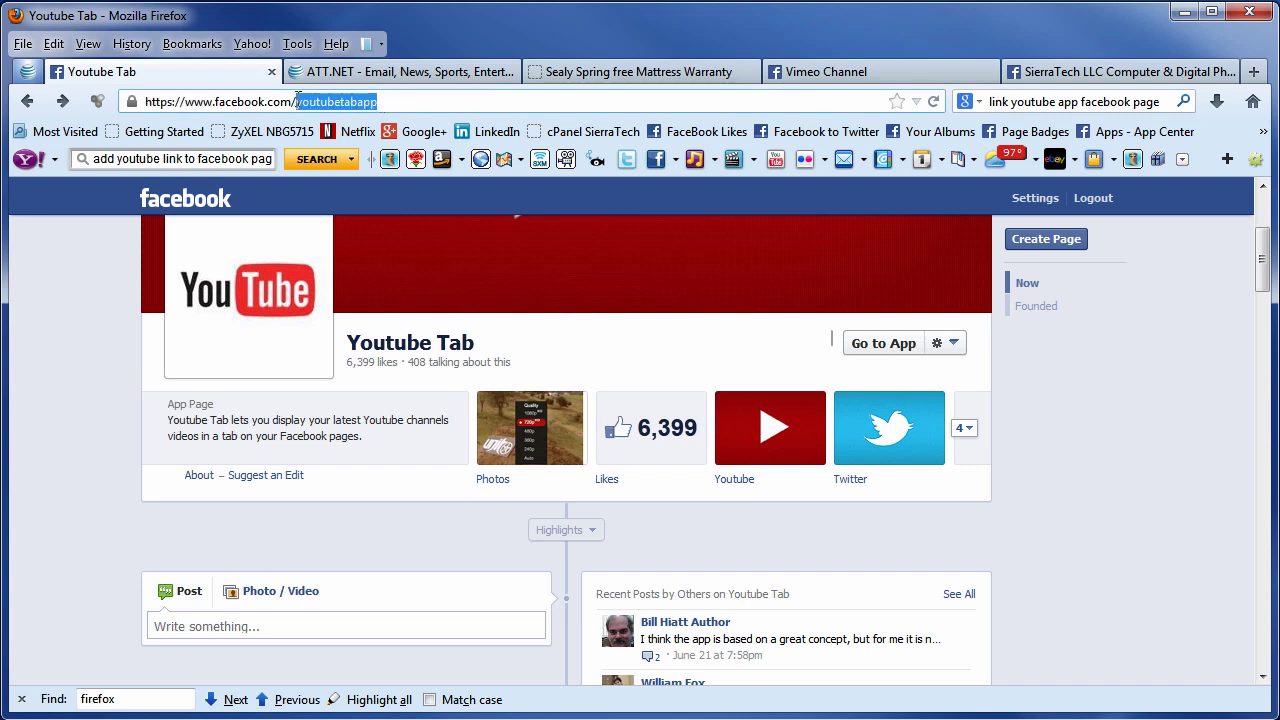
click(463, 105)
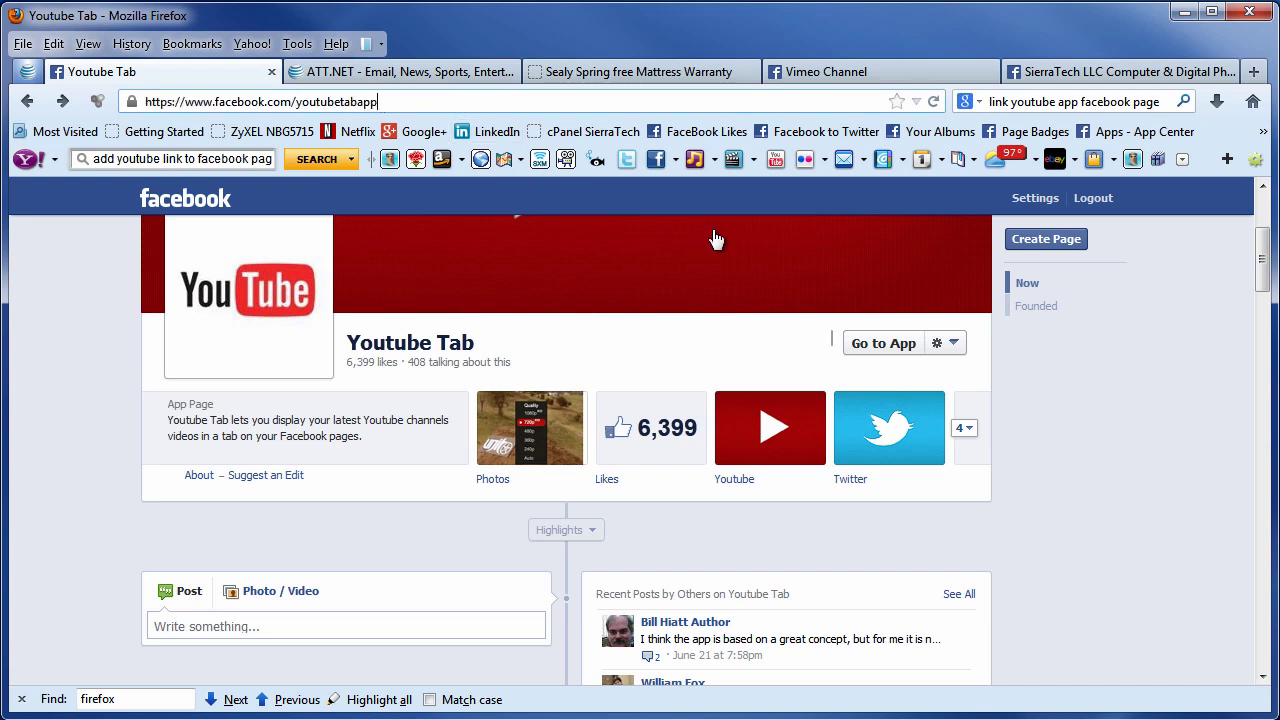
click(884, 344)
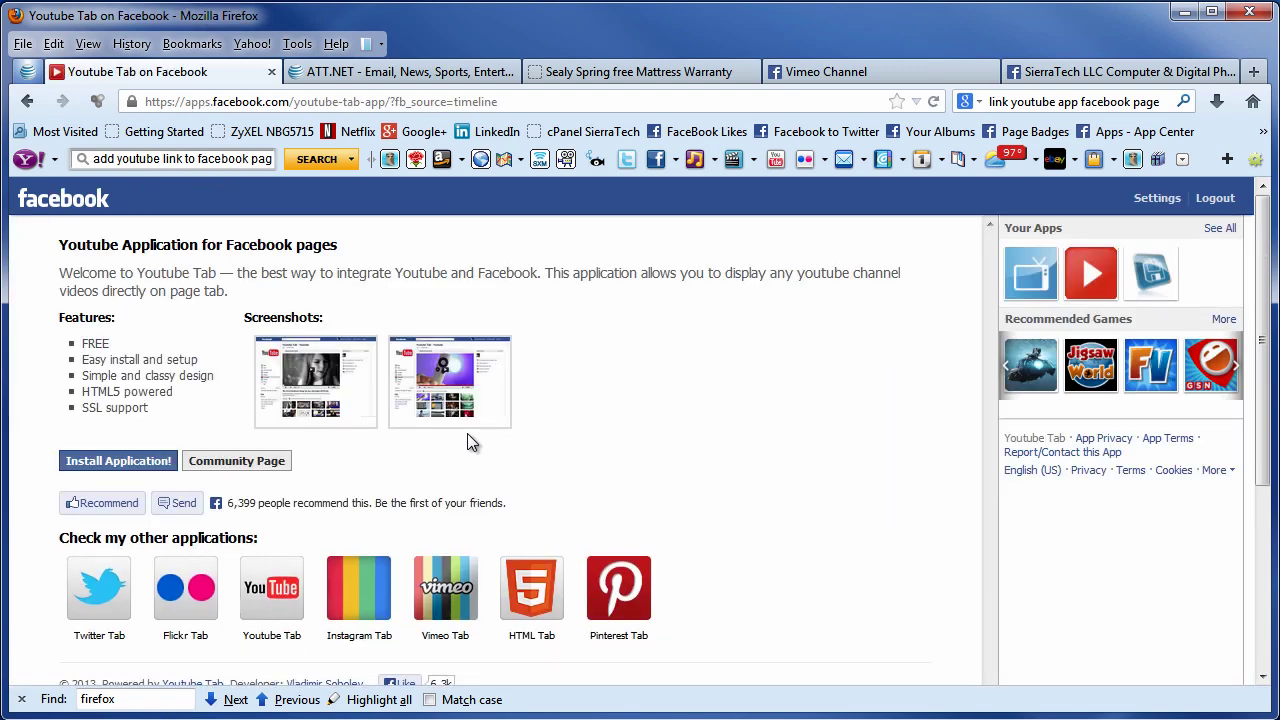
Install Youtube Tab onto the SierraTech LLC Computer & Digital Photography Training page.
click(119, 462)
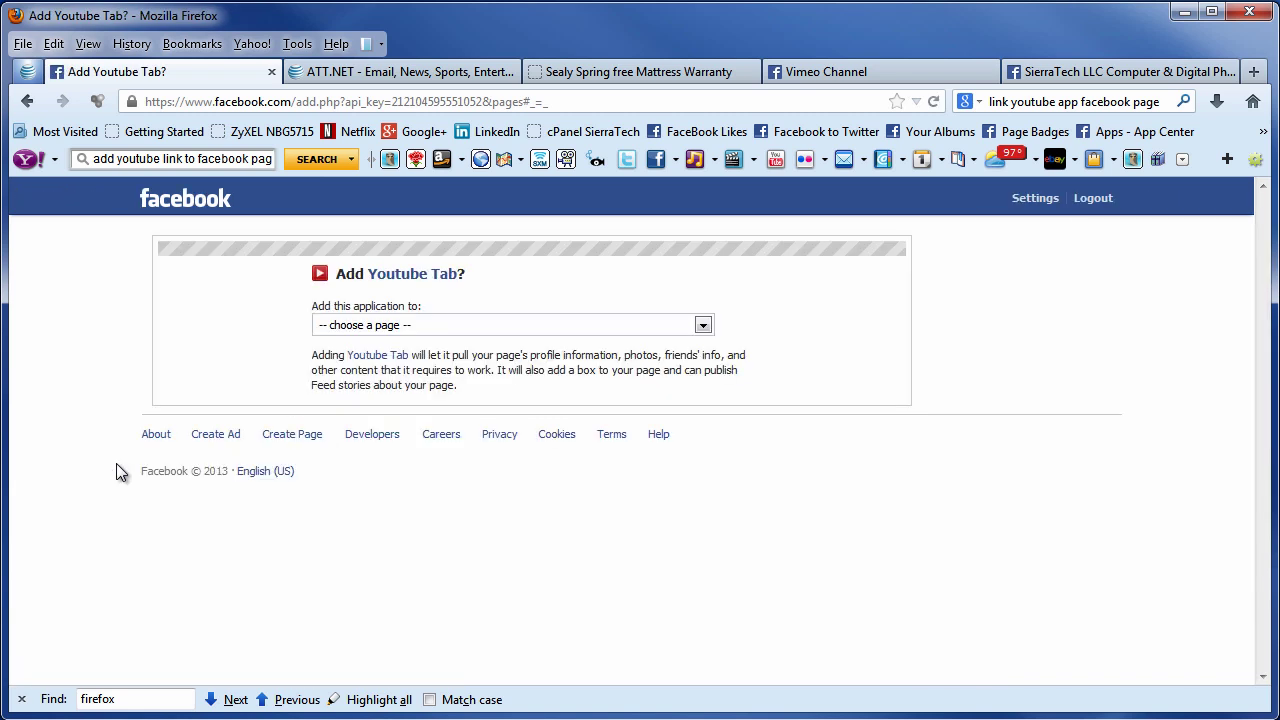
click(703, 328)
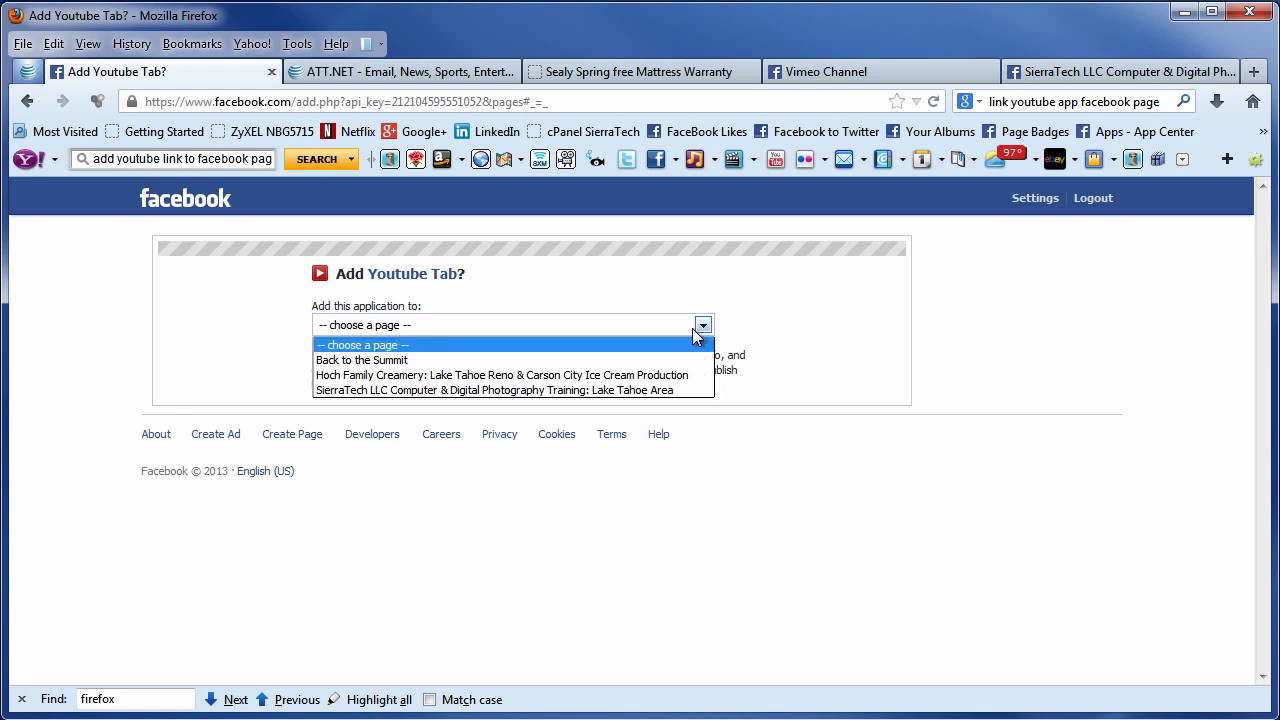
click(556, 392)
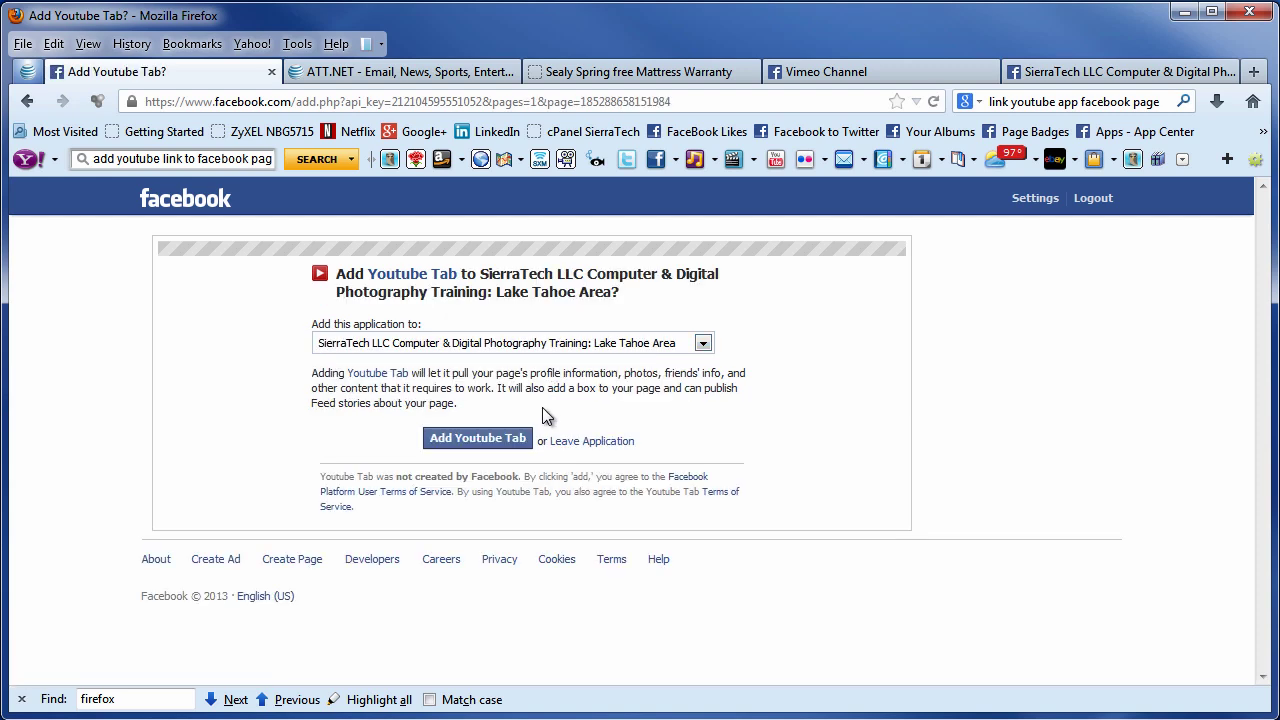
click(476, 442)
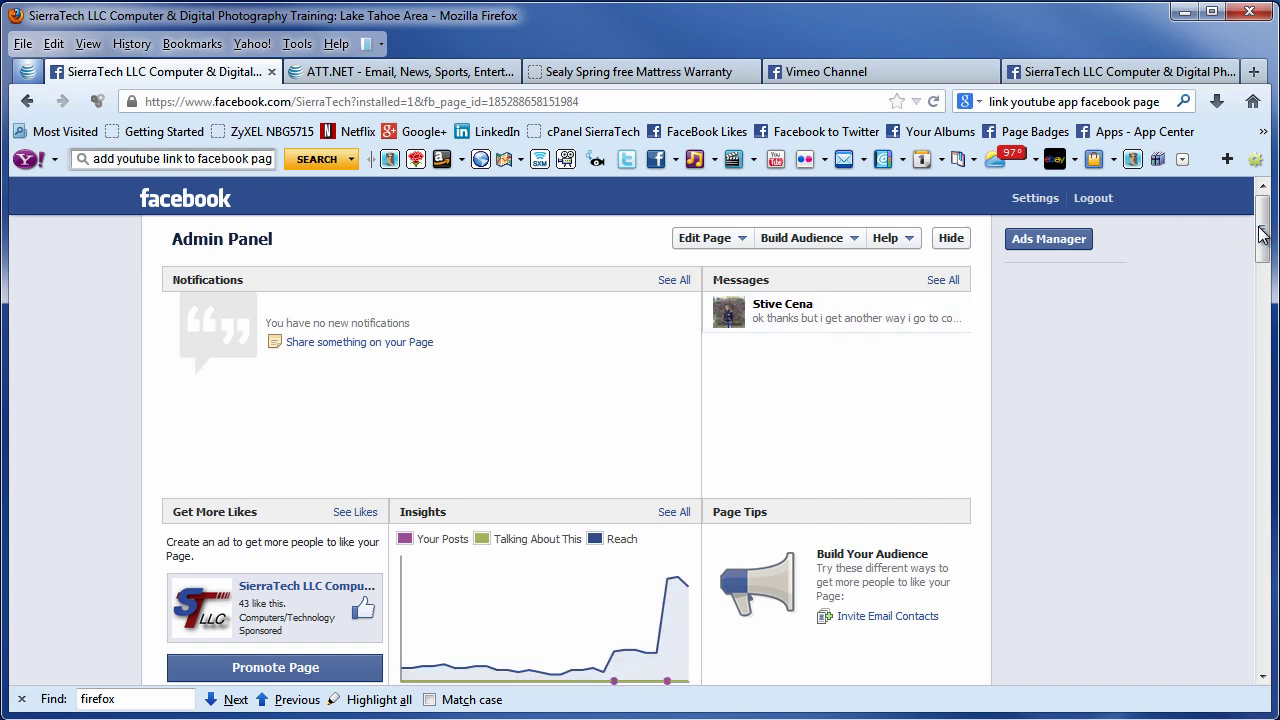
Expand the SierraTech page's hidden app tiles and open the new Youtube tile.
drag(1262, 233, 1243, 337)
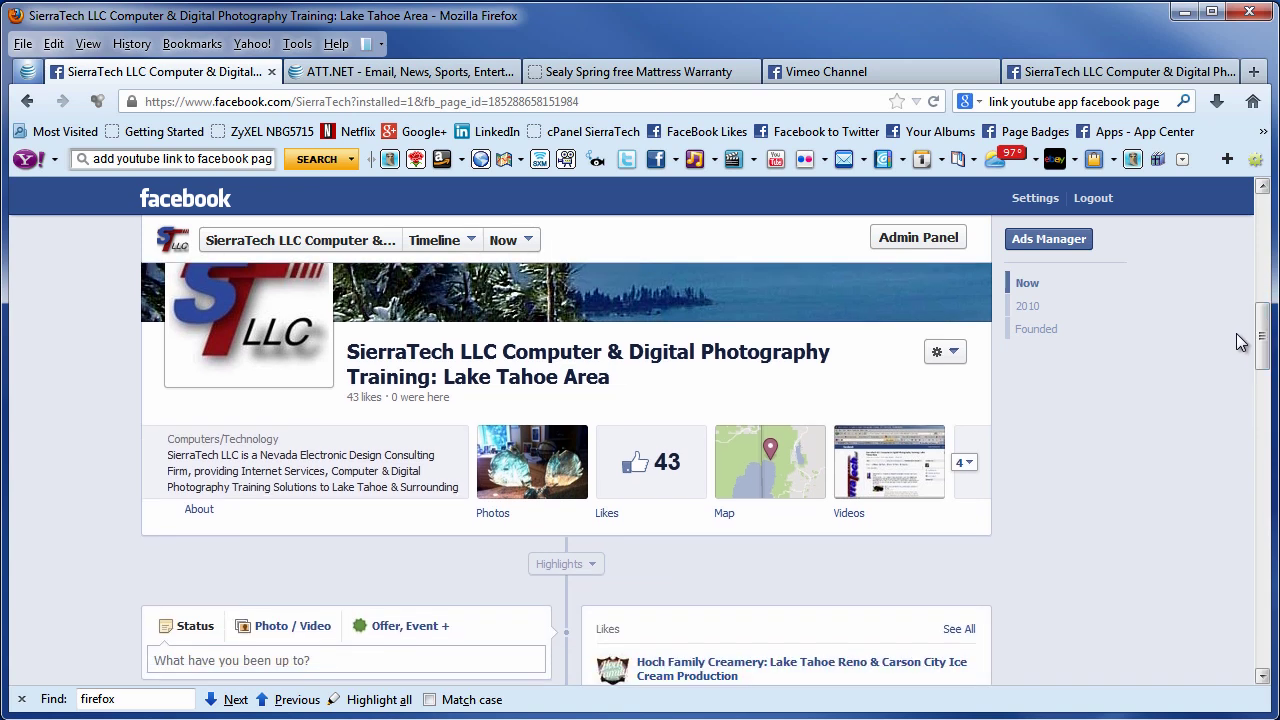
click(965, 464)
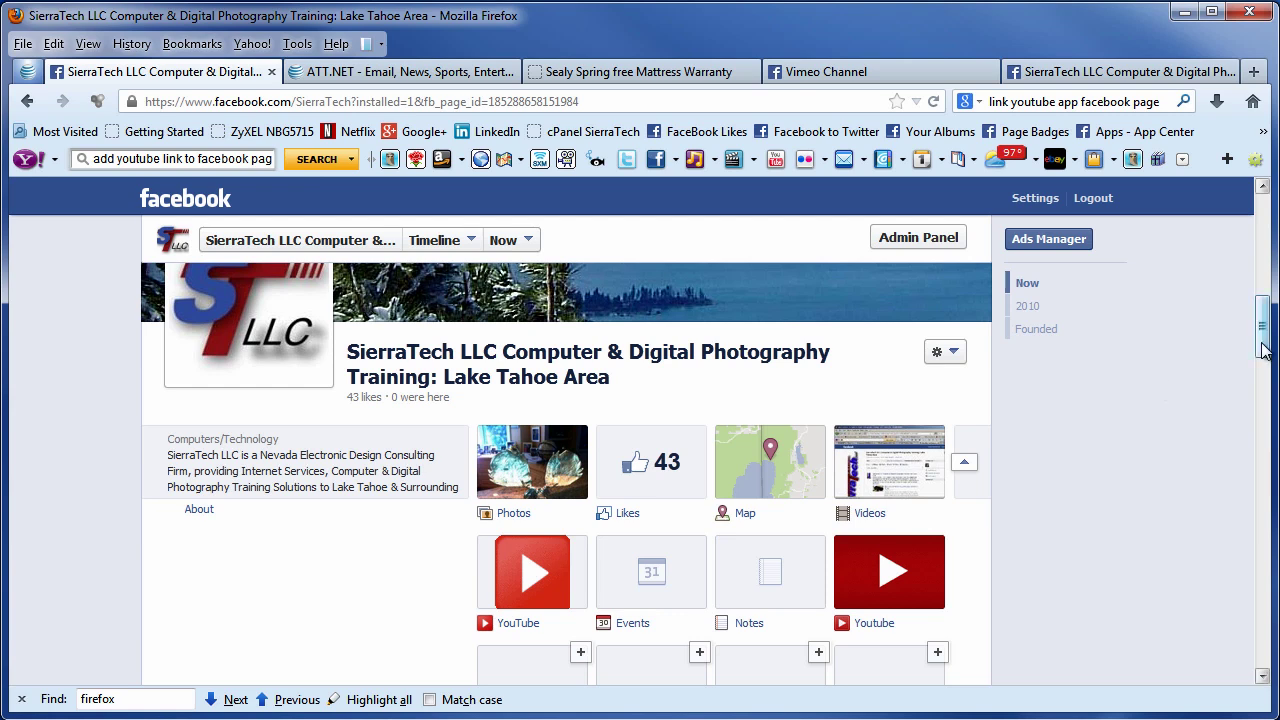
mouse_move(1262, 350)
mouse_down()
mouse_move(1255, 323)
mouse_move(1260, 362)
mouse_up()
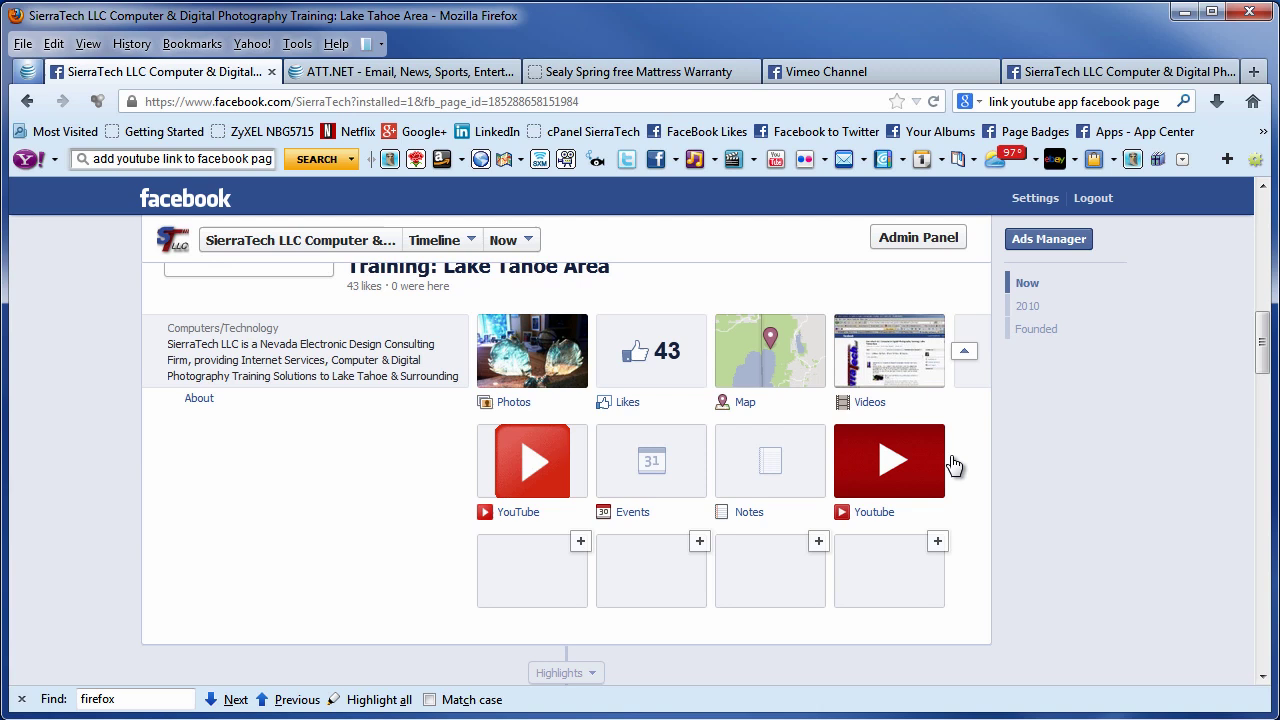
click(918, 473)
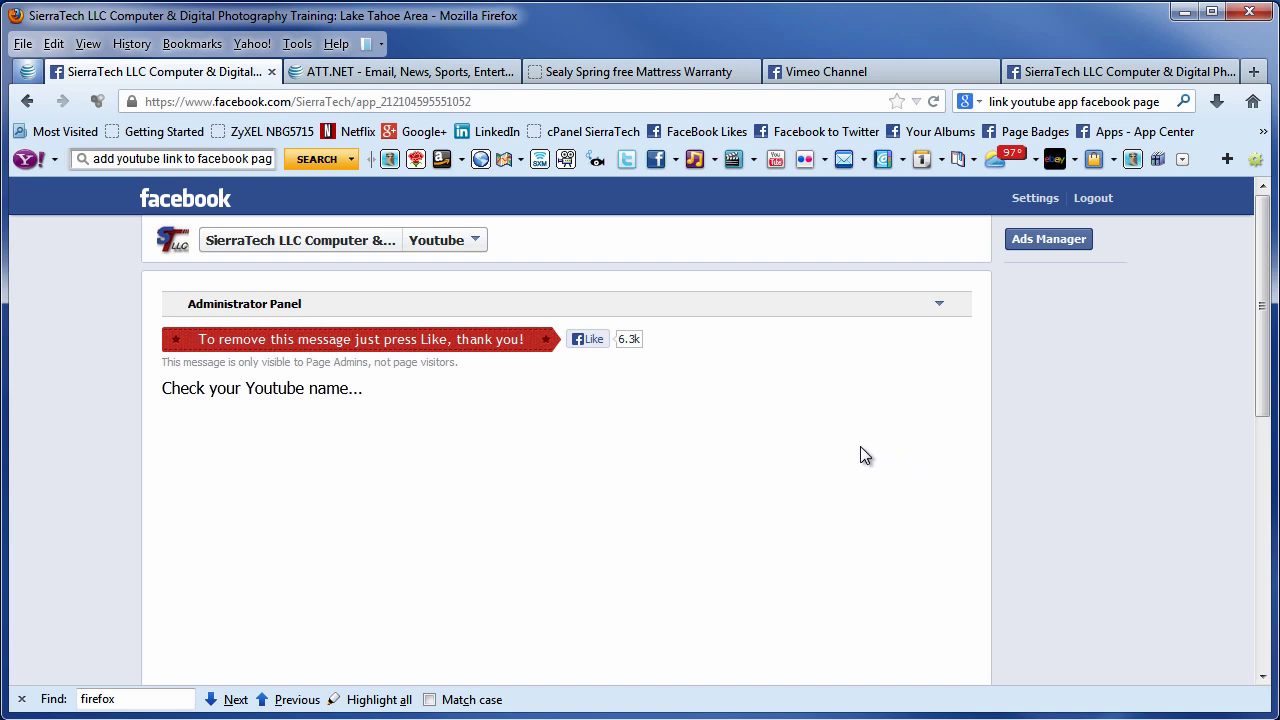
Set the Youtube account name to SierraTechORG in the tab's Administrator Panel and save.
click(940, 305)
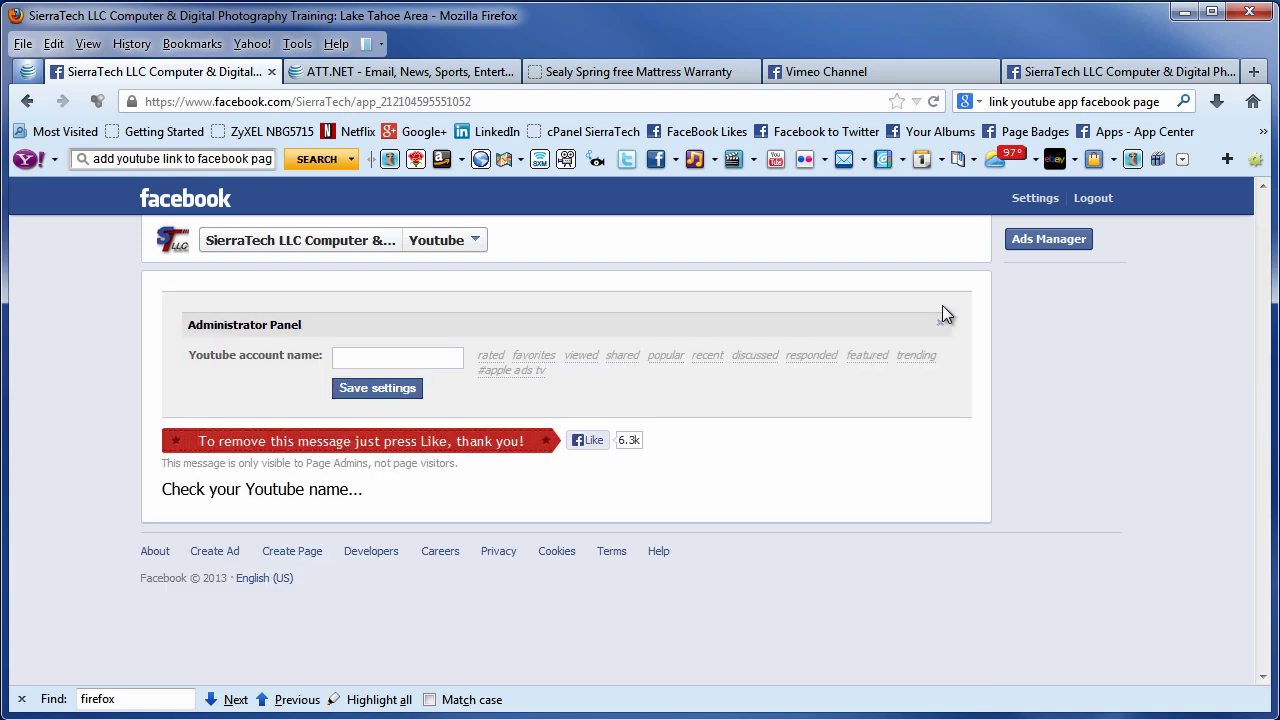
click(422, 361)
text(Sier)
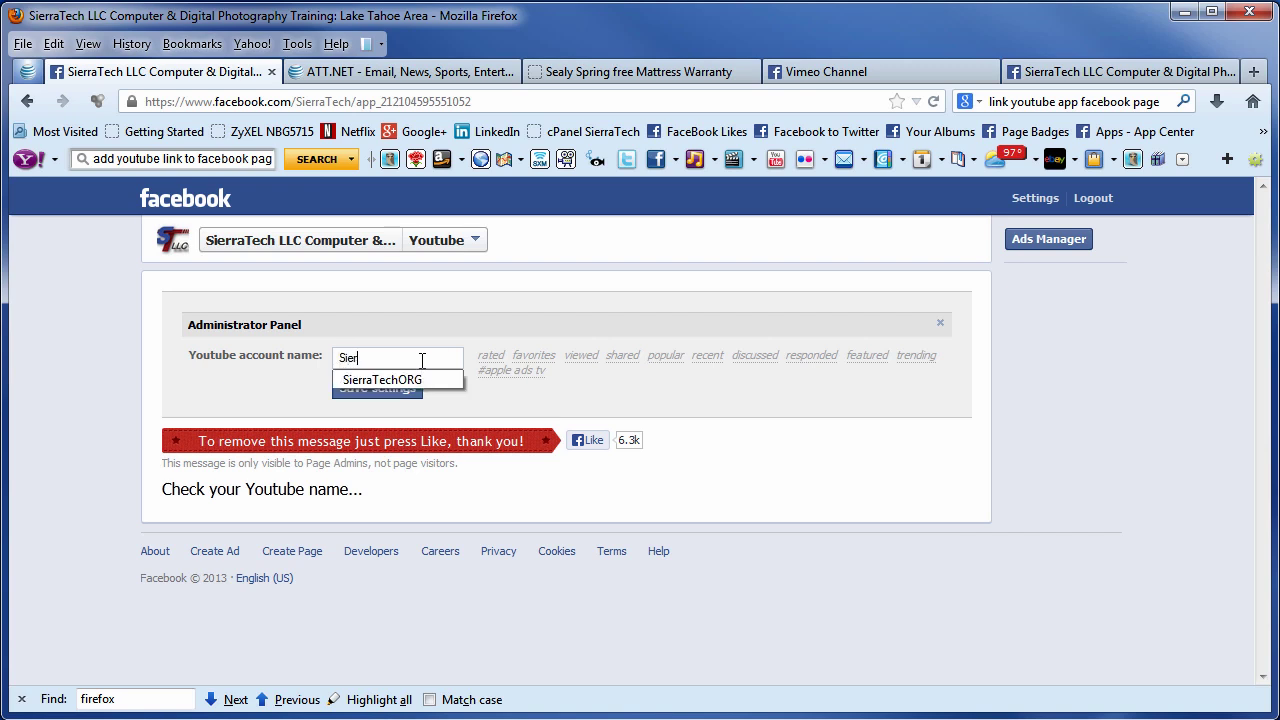
text(raTech)
text(ORG)
click(412, 382)
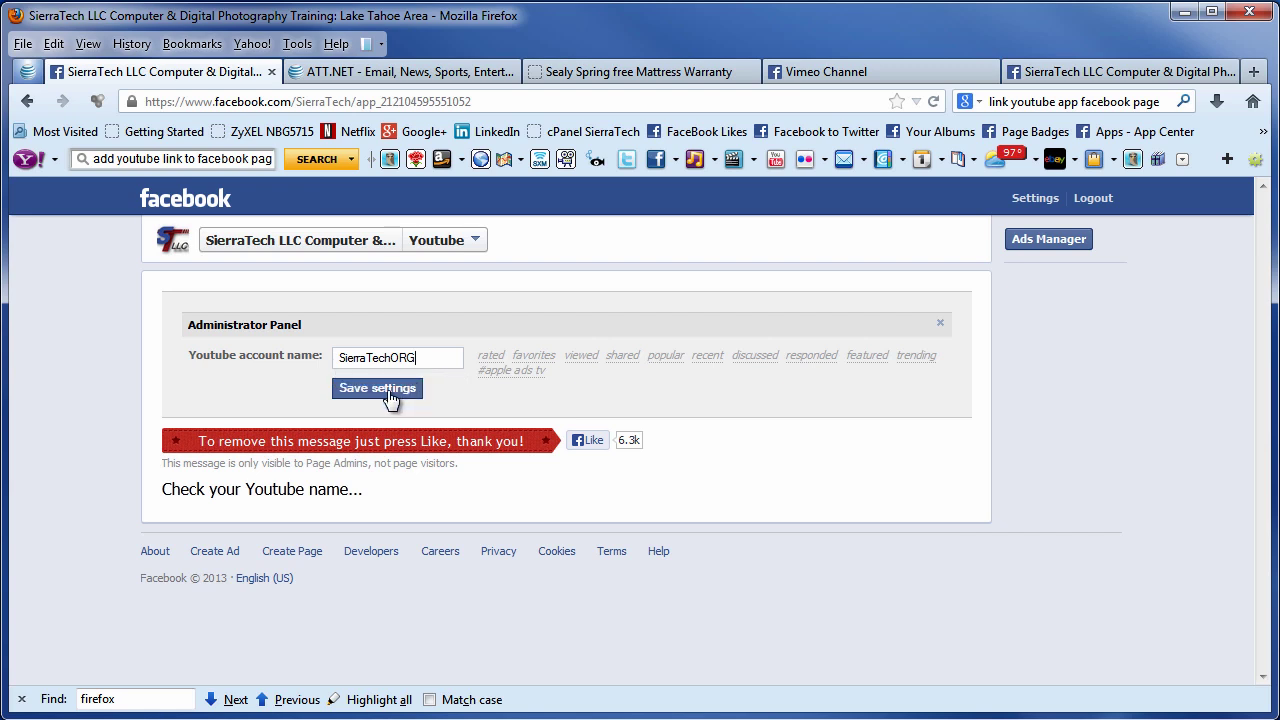
click(389, 396)
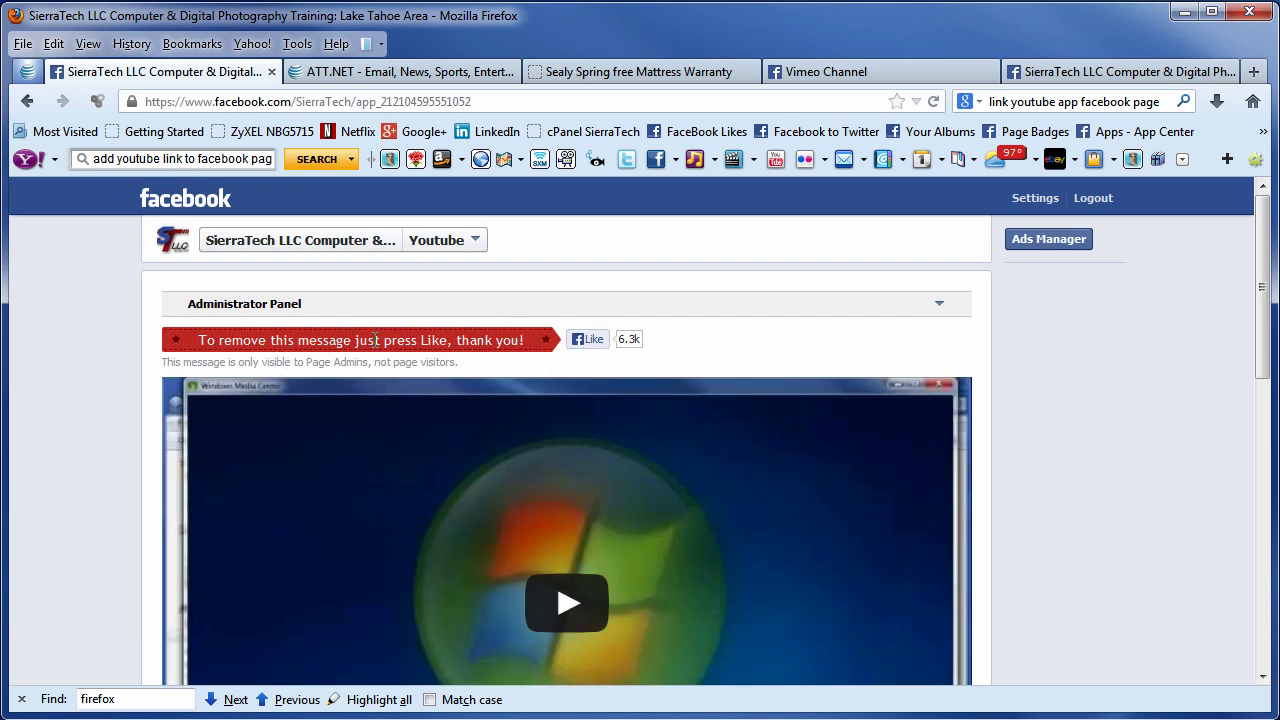
Like the Youtube Tab app and confirm it, clearing the red admin reminder banner.
click(583, 339)
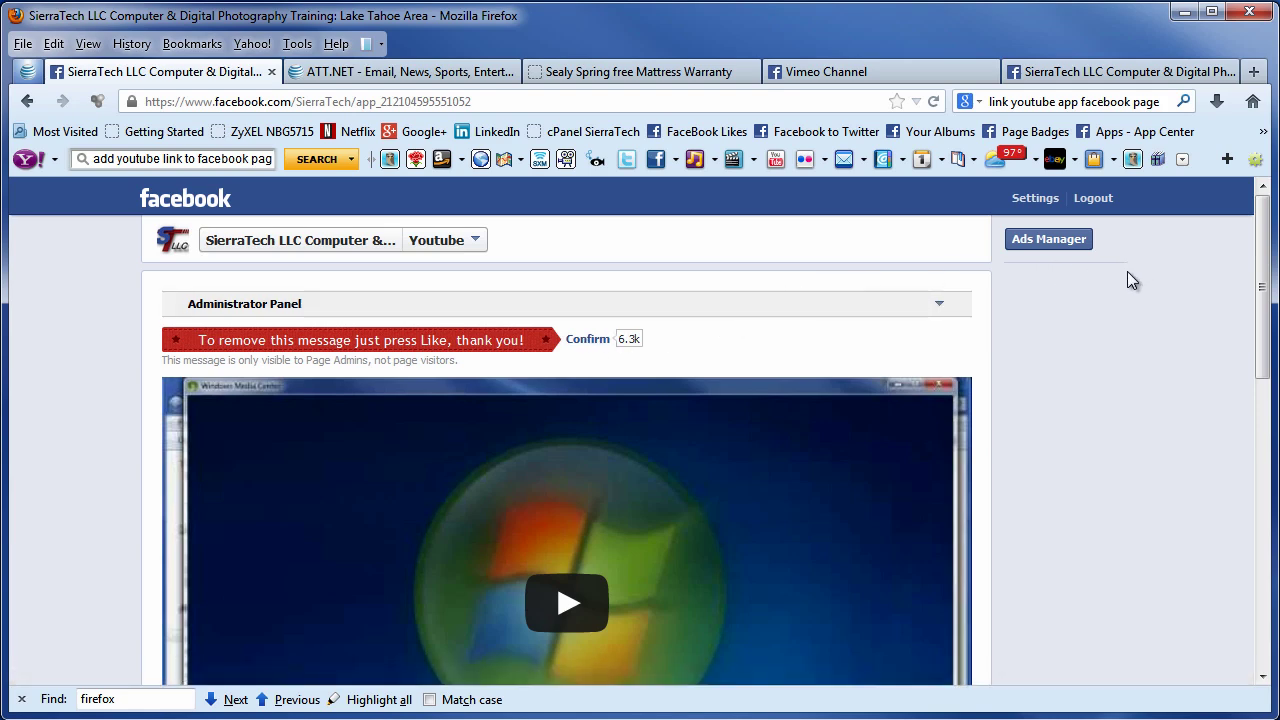
click(584, 342)
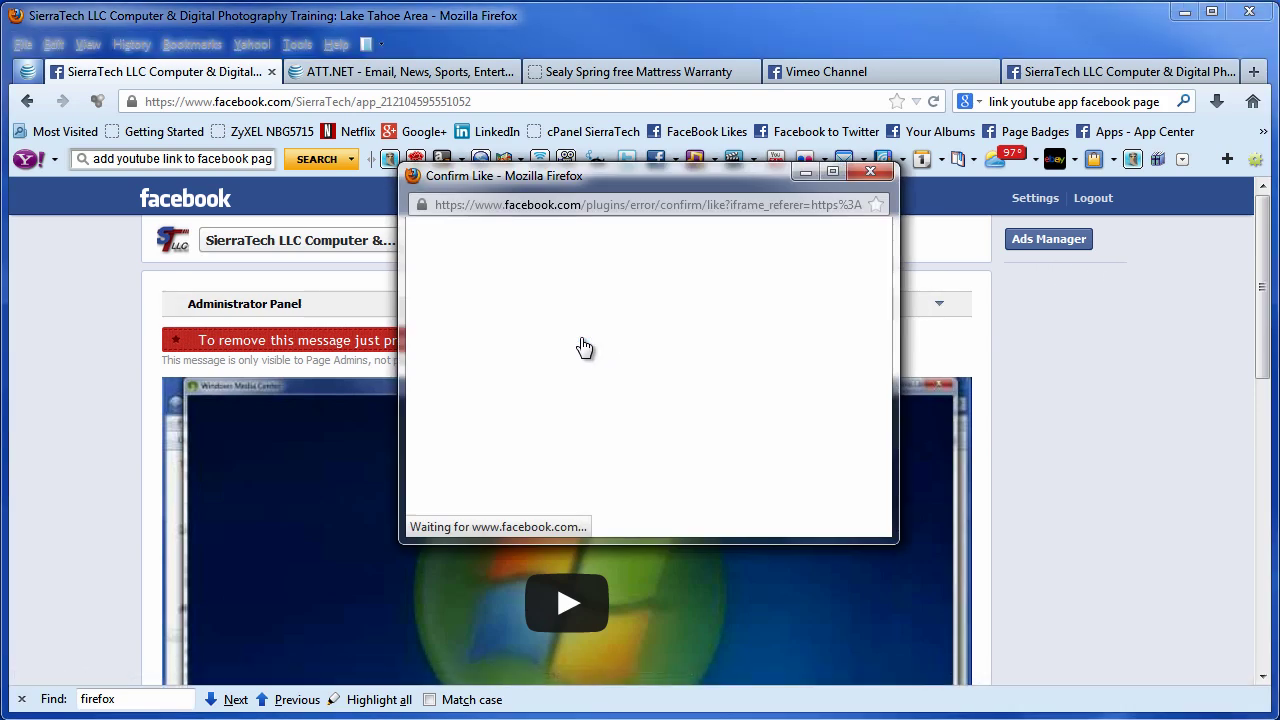
click(782, 417)
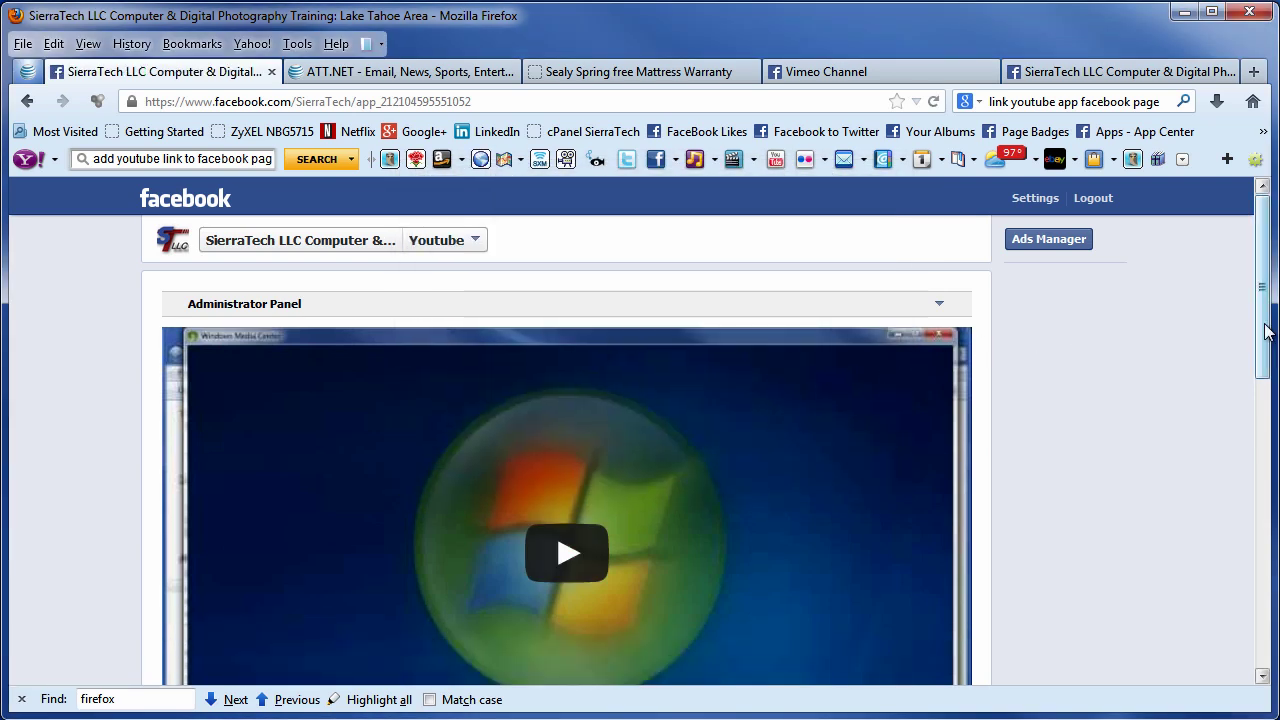
drag(1266, 333, 1257, 370)
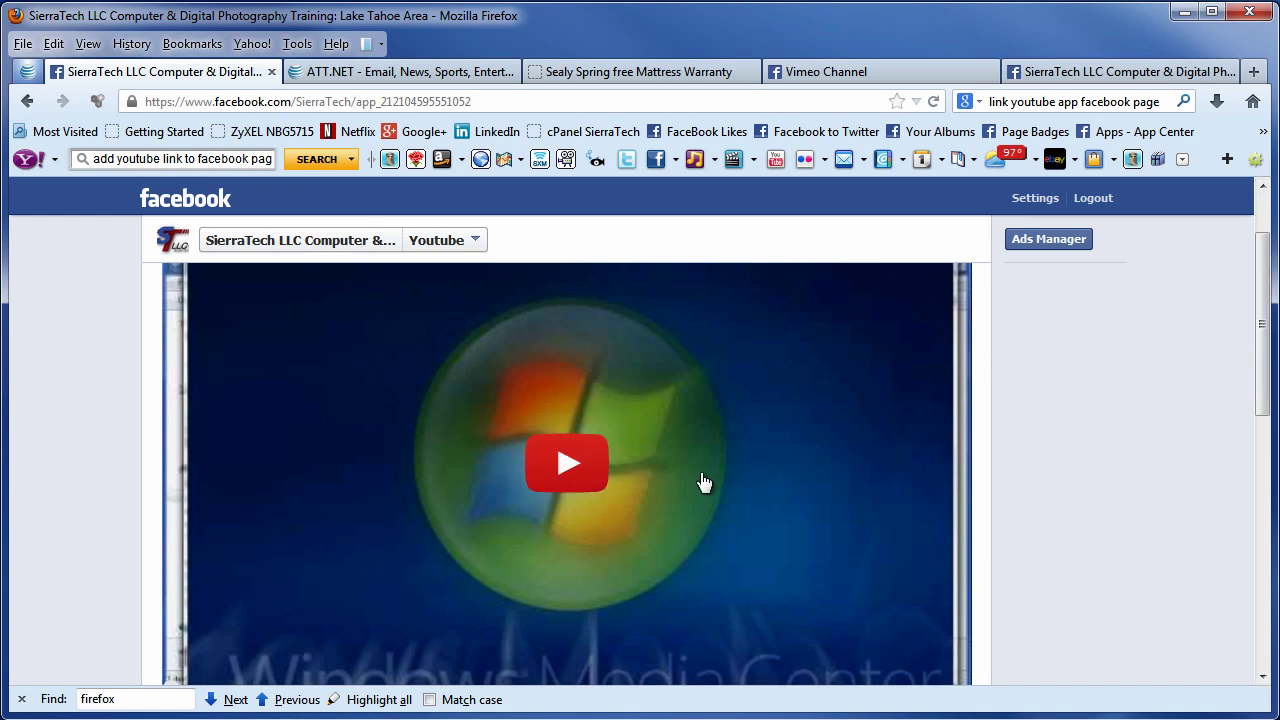
Play the SiriusXM plug-in video, view it full screen briefly, then pause at 0:16.
drag(1261, 348, 1258, 393)
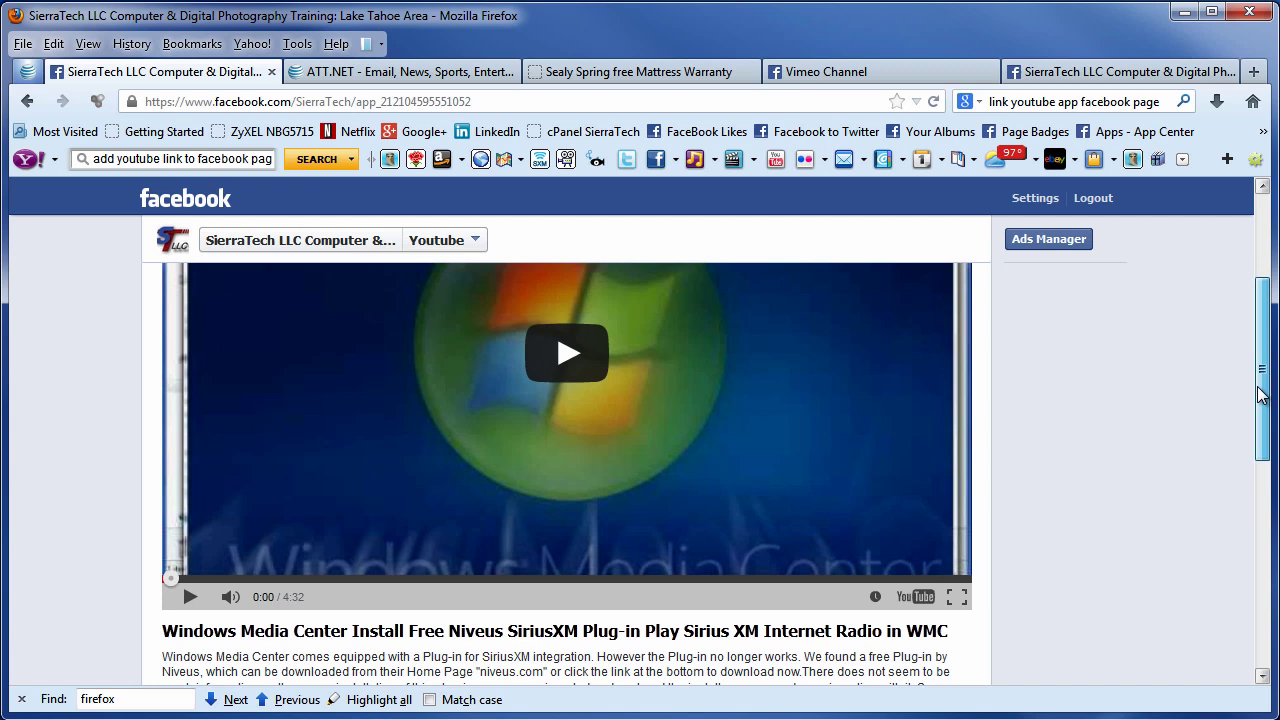
drag(1258, 395, 1253, 372)
click(575, 413)
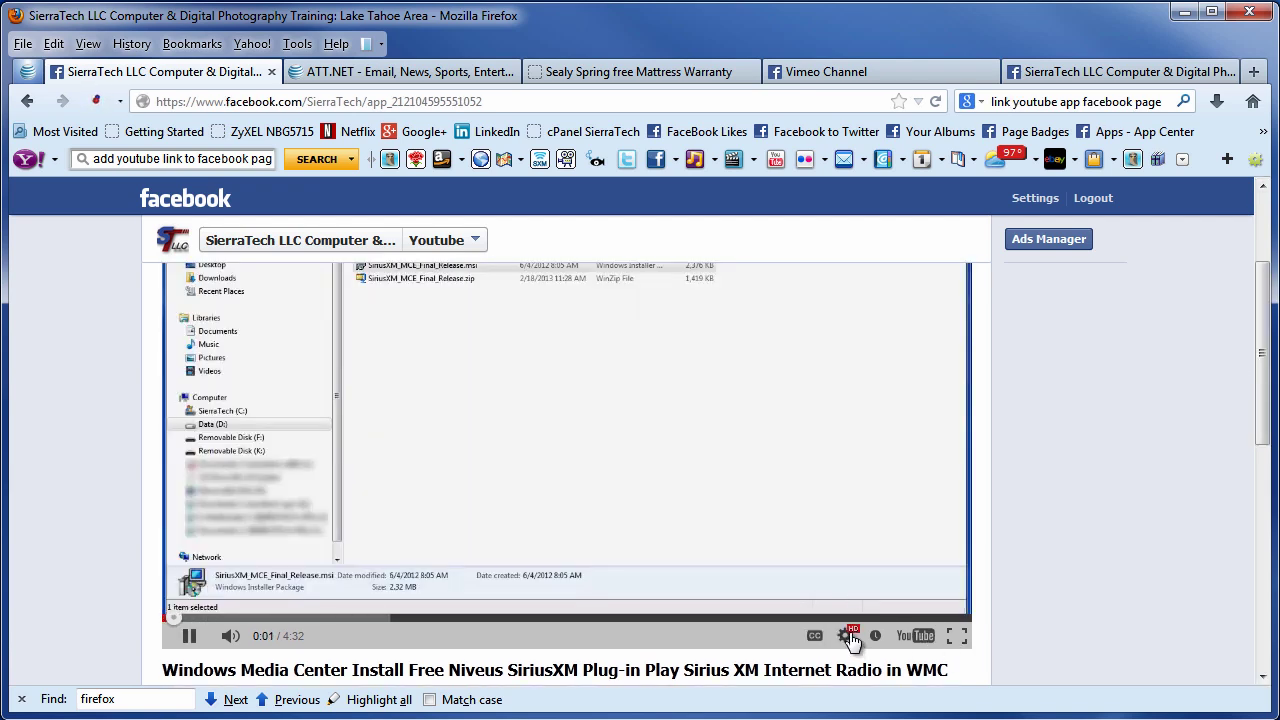
click(955, 640)
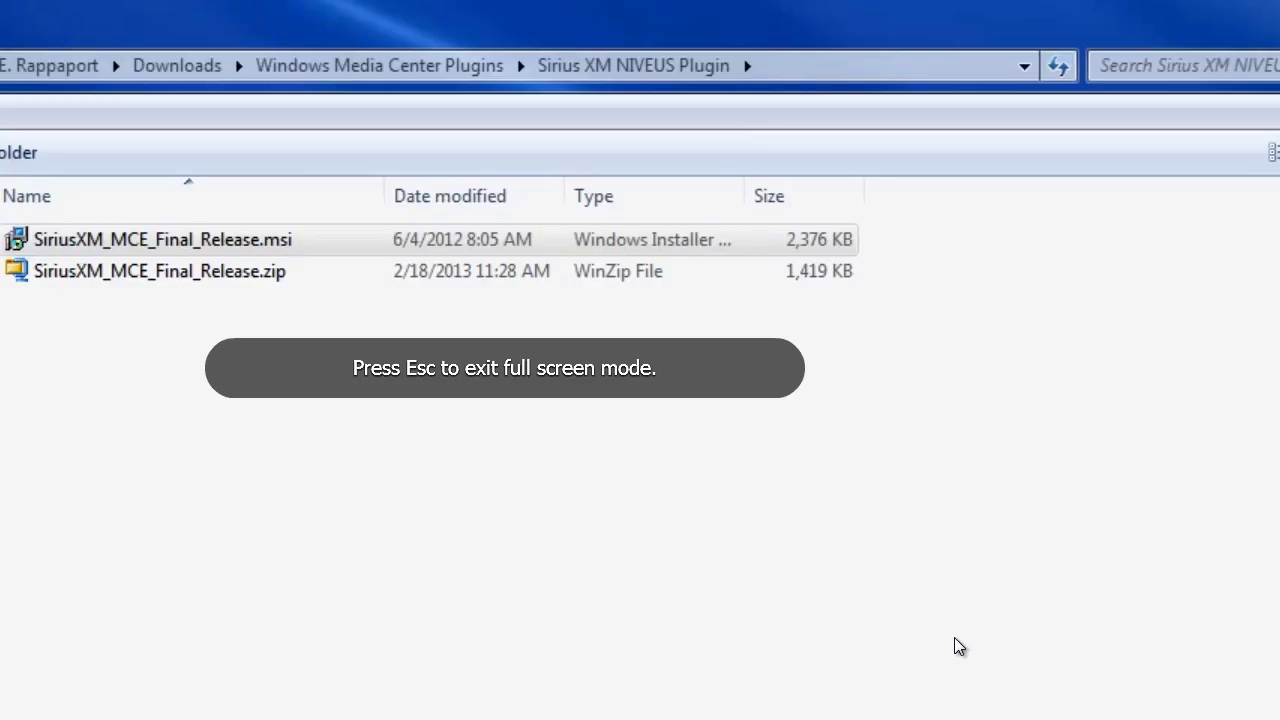
key(Escape)
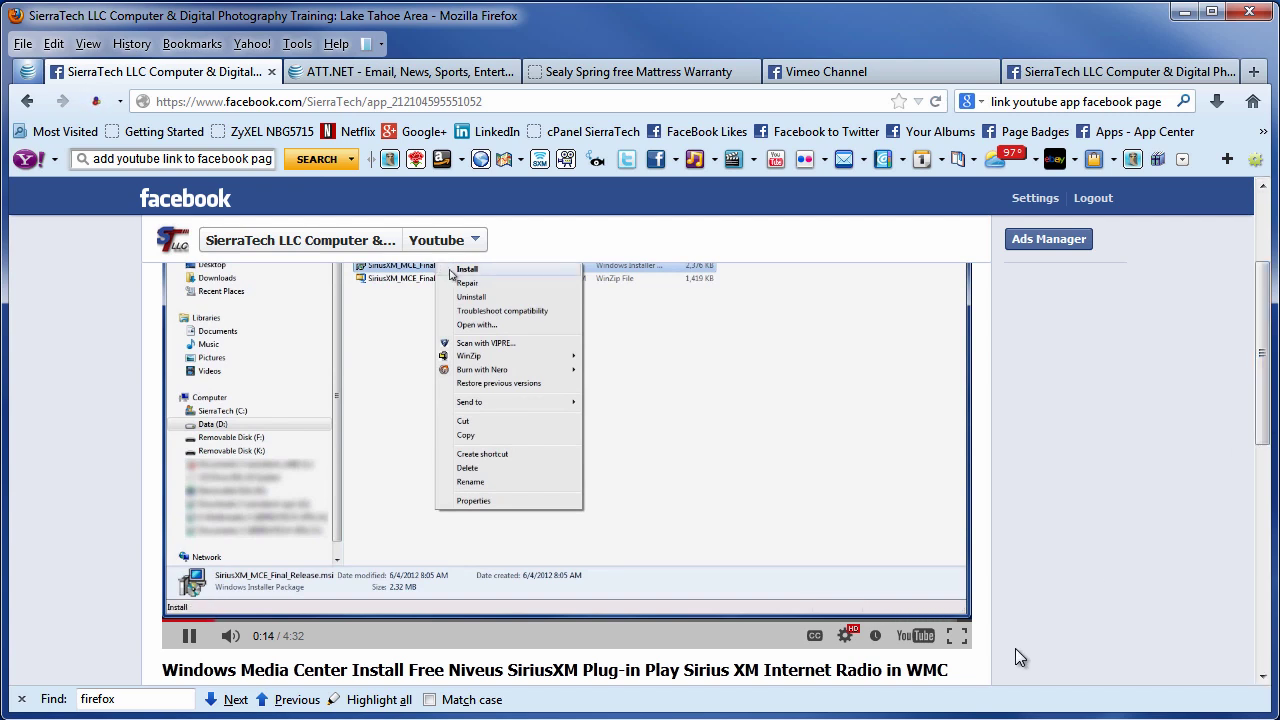
click(189, 636)
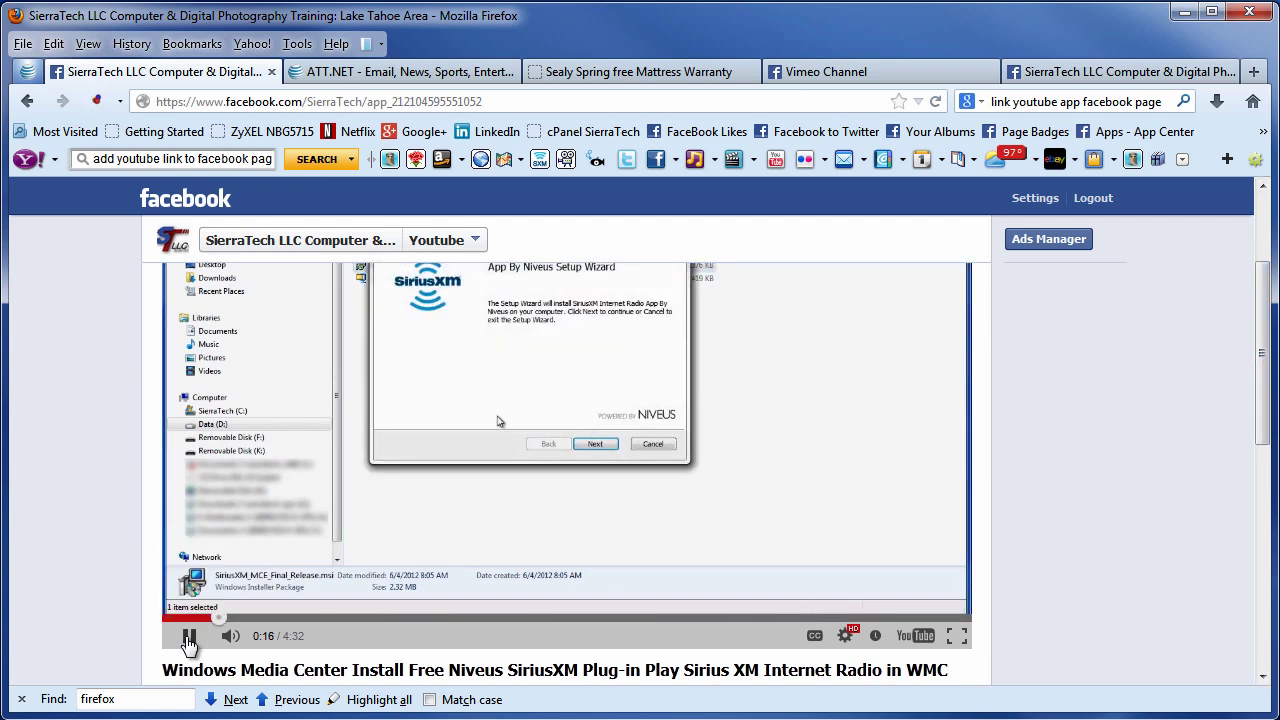